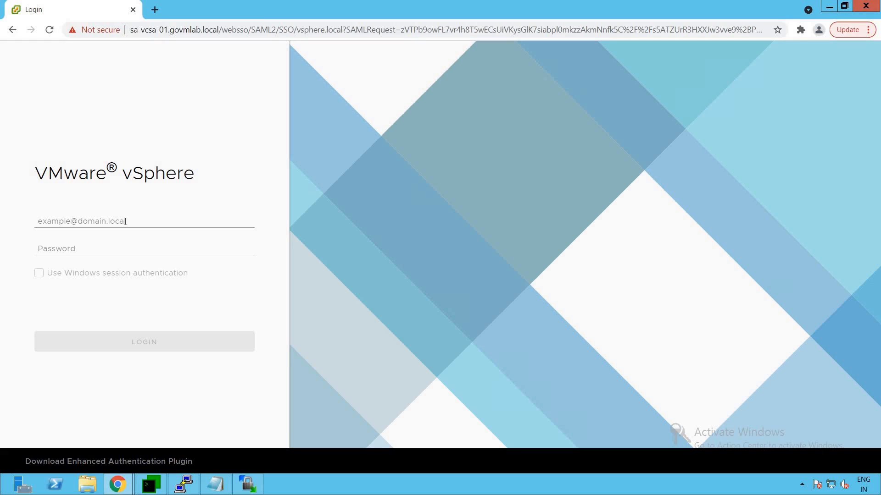
Log in to vSphere Client with the SSO administrator username and password.
text(Administrator@vsphere.)
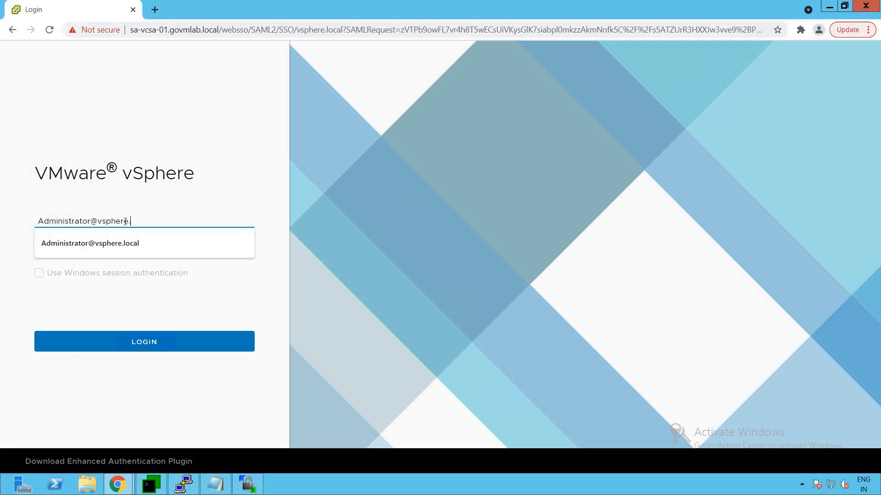
text(local)
click(118, 250)
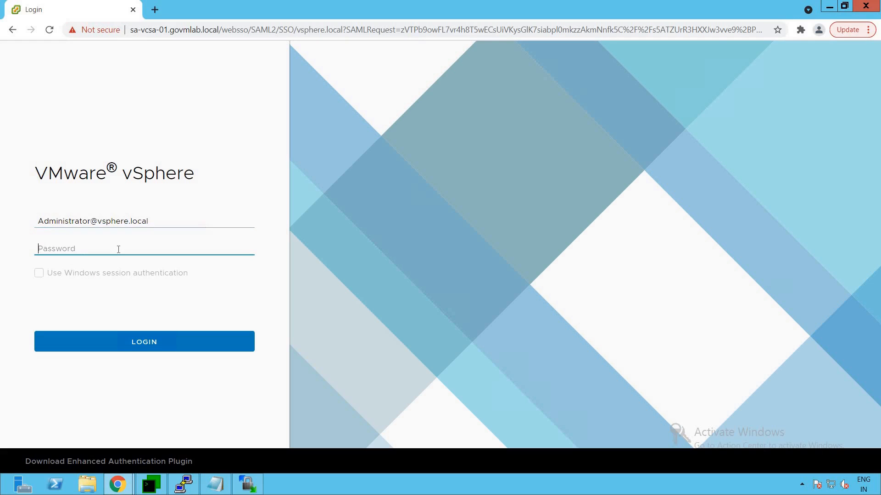
text(****************)
click(159, 347)
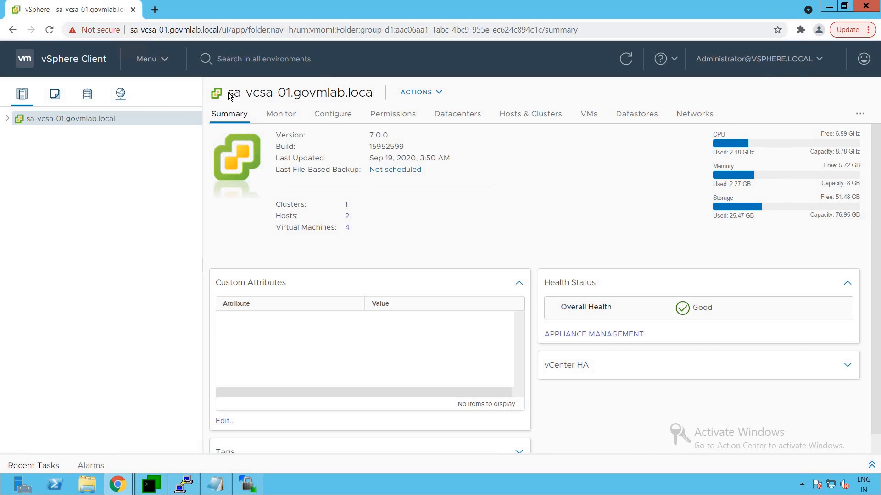
Expand SA-Datacenter and SA-Cluster, then select host sa-esxi-01.govmlab.local to view its summary.
drag(227, 94, 374, 93)
click(46, 152)
click(17, 133)
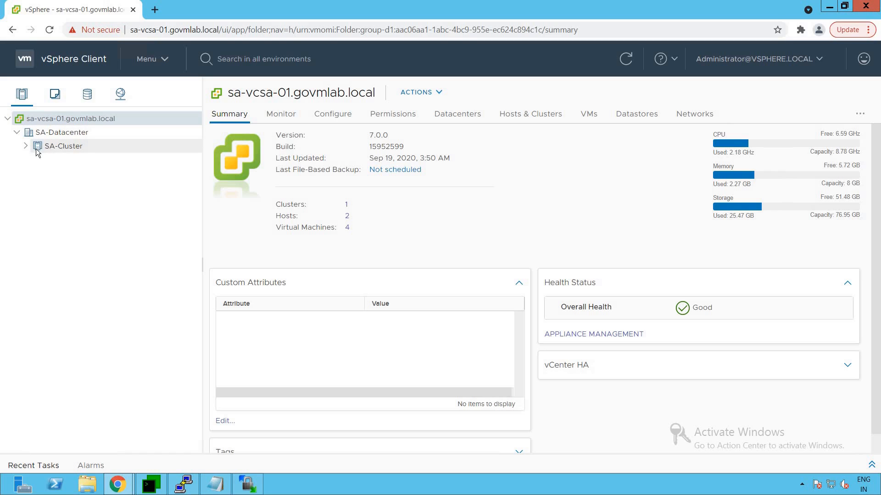
click(26, 147)
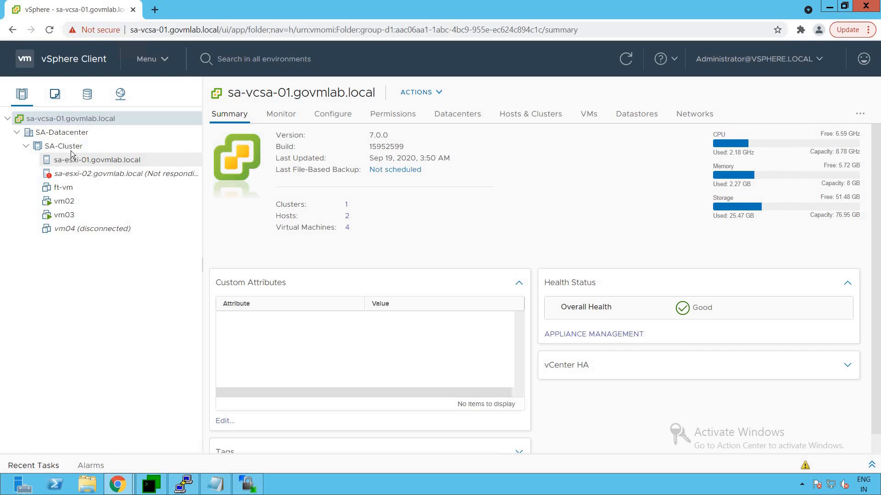
click(93, 162)
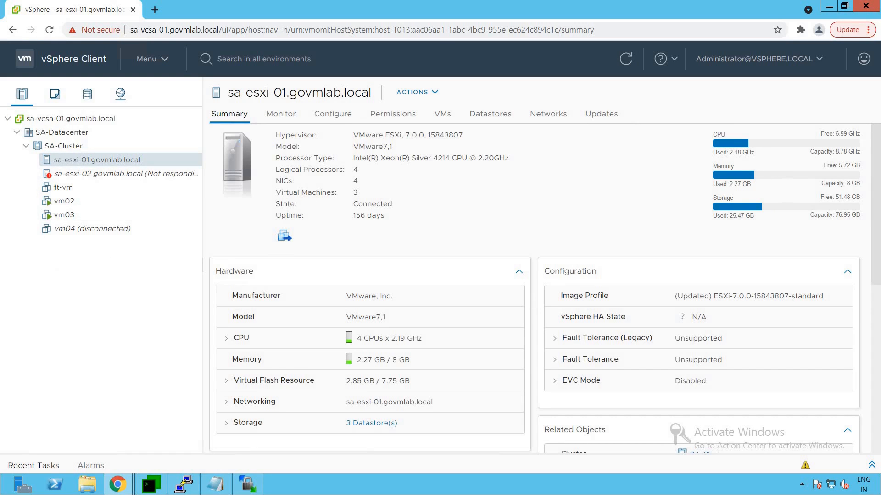
Select the Not responding host sa-esxi-02.govmlab.local, widen the inventory tree pane, and open a new Chrome tab.
mouse_move(23, 164)
mouse_down()
mouse_move(114, 183)
mouse_move(225, 182)
mouse_up()
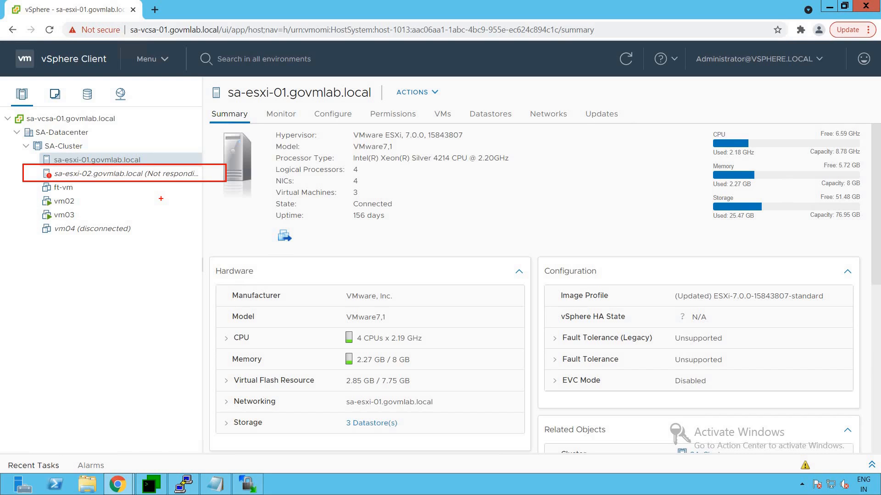
key(e)
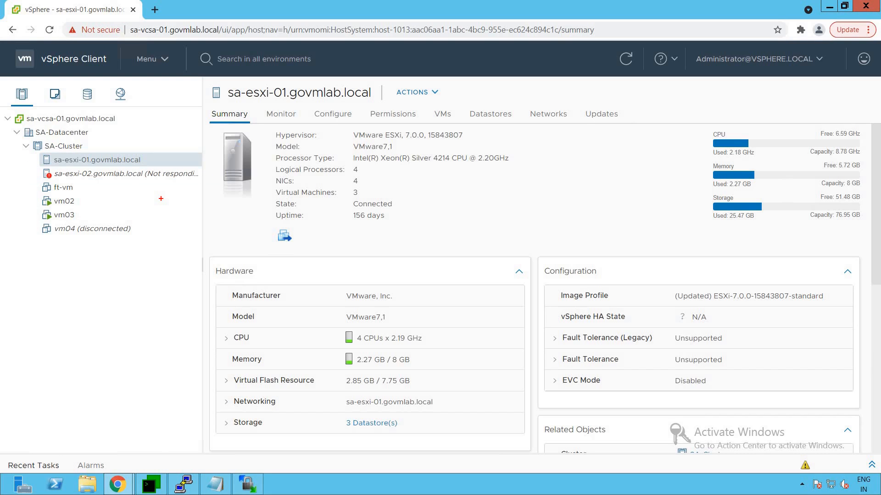
click(133, 174)
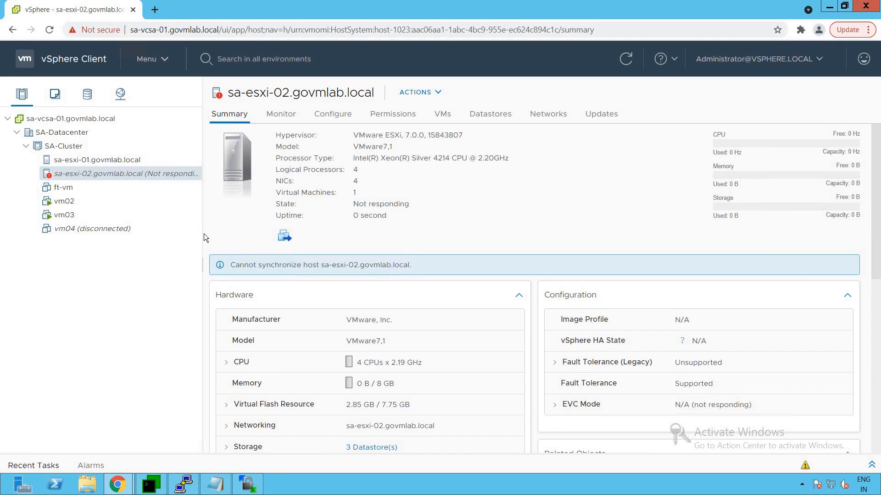
drag(202, 233, 239, 233)
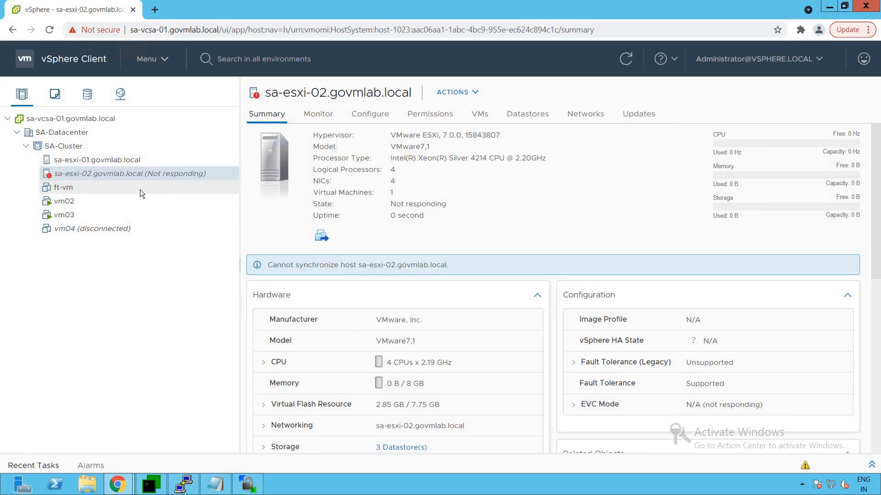
key(ctrl+t)
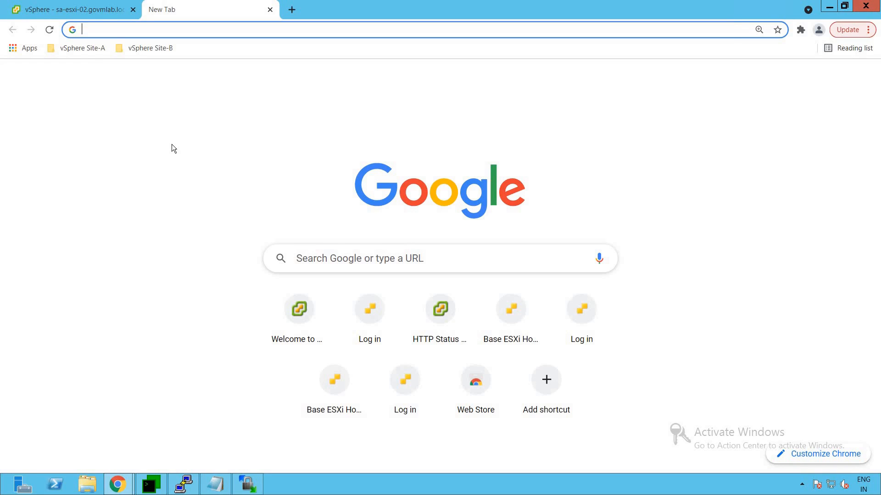
Browse to sa-esxi-02.govmlab.local, which returns 503 Service Unavailable, then show the desktop.
text(sa-esxi)
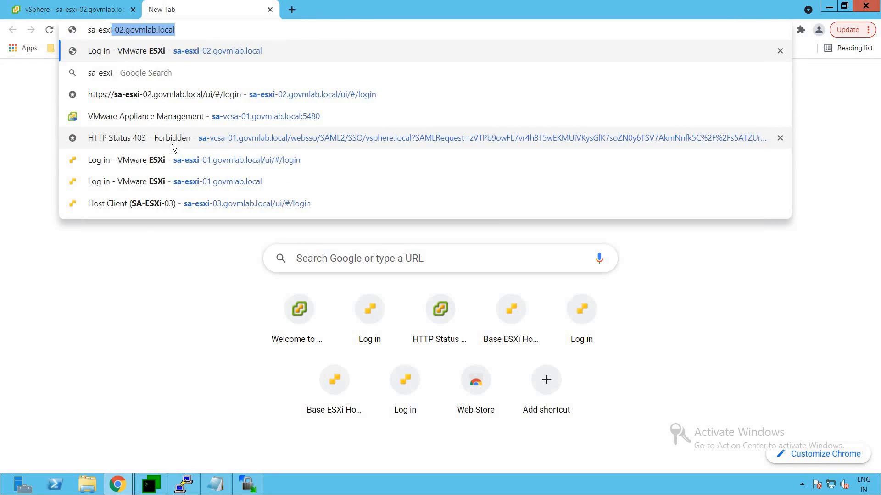
text(-02.govmlab.local)
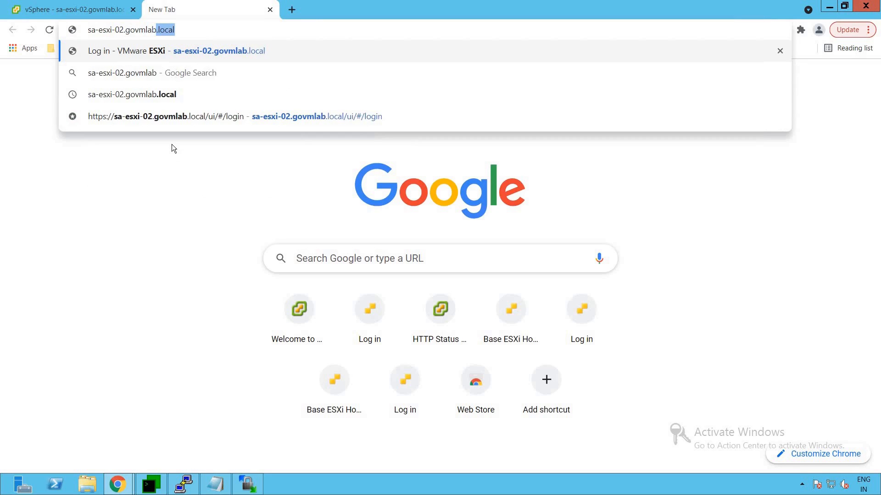
key(Return)
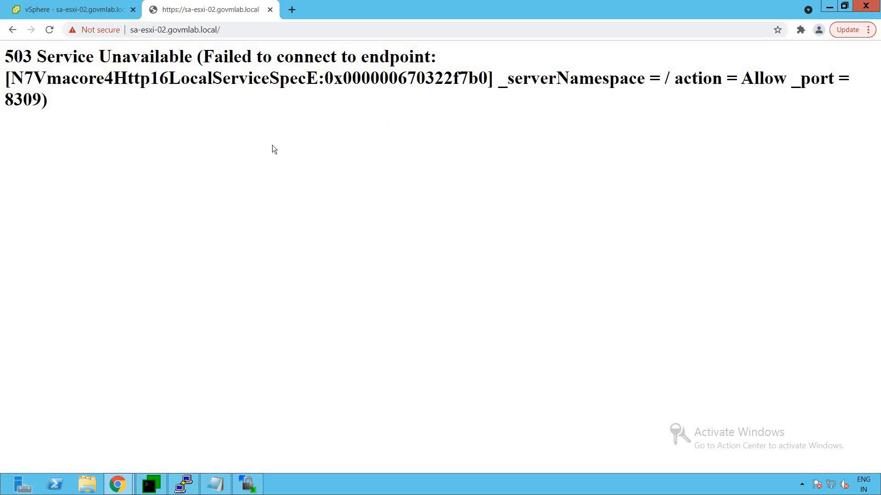
key(super+d)
Try PuTTY's saved sa-esxi-02 session, dismiss the Connection refused error, and close PuTTY.
double_click(26, 382)
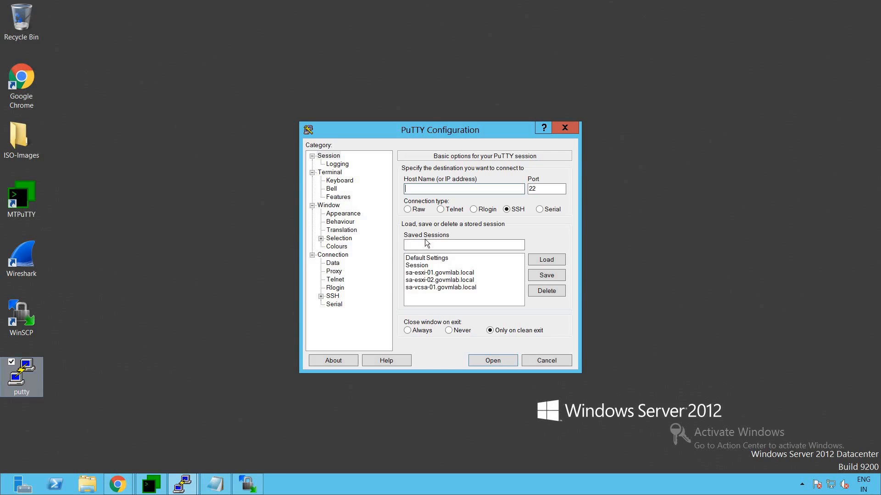
click(449, 281)
double_click(450, 281)
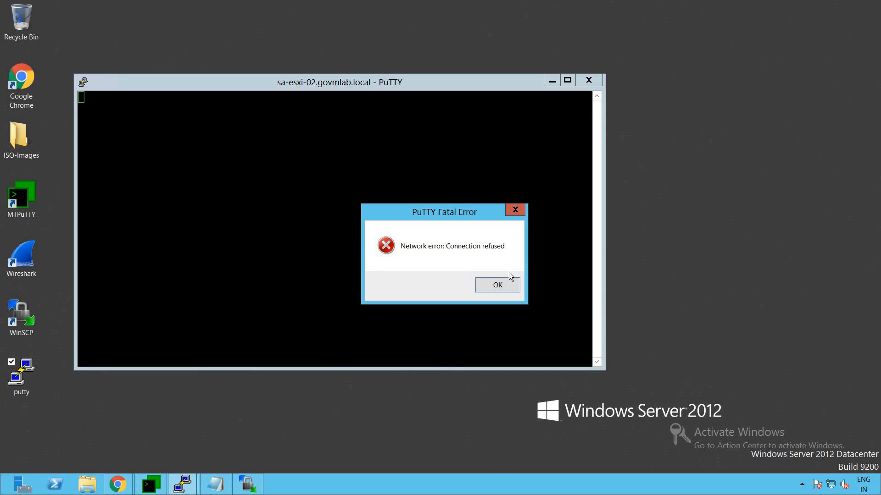
click(499, 286)
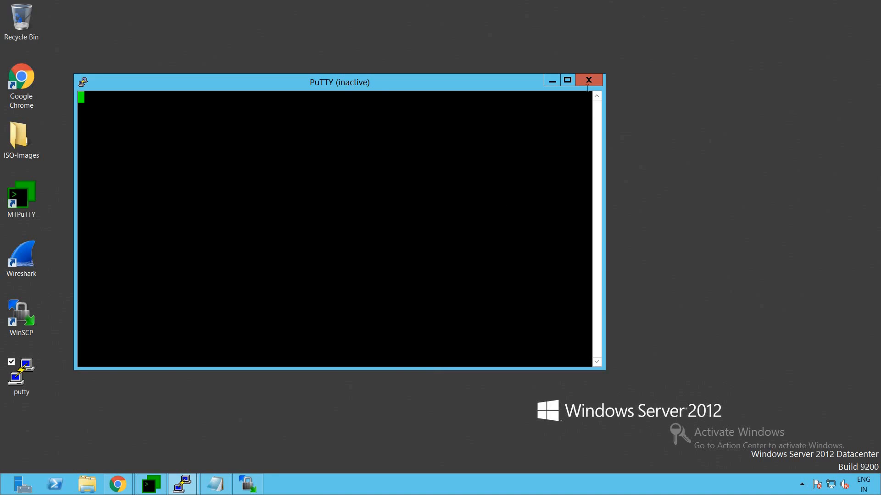
click(588, 85)
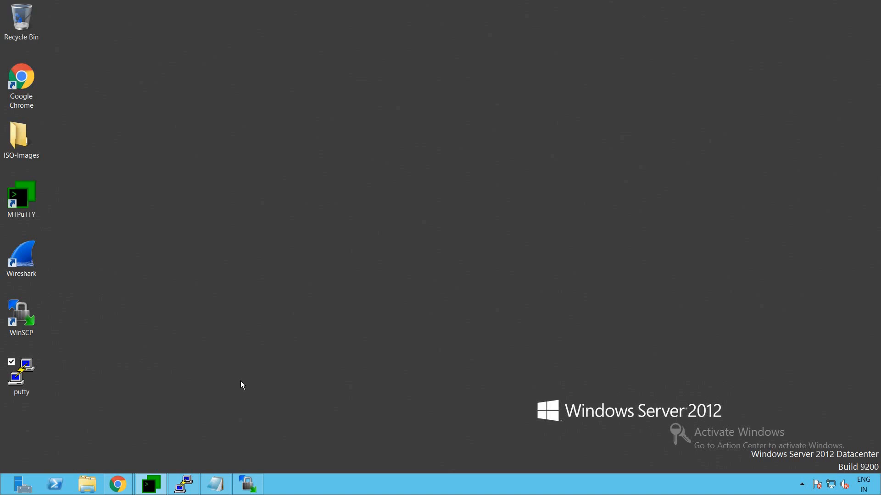
Switch to the Base ESXi Host Chrome window and show the SA-ESXi-02 console full screen.
click(131, 484)
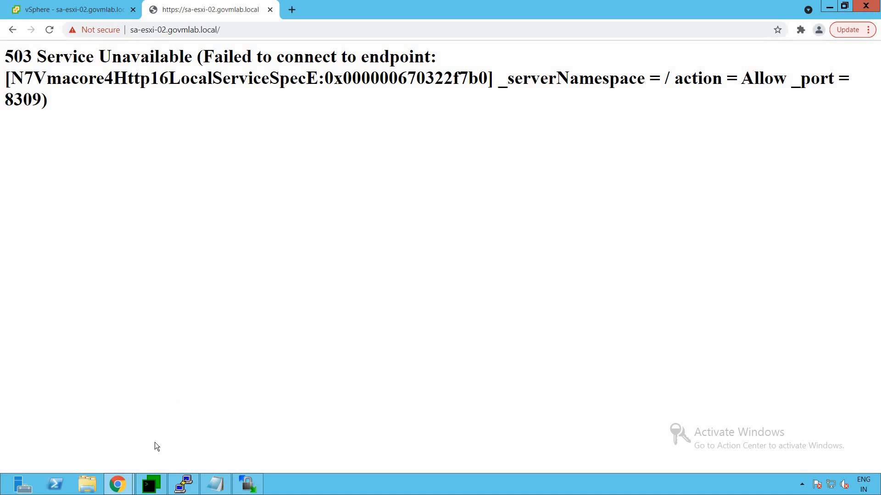
mouse_move(117, 484)
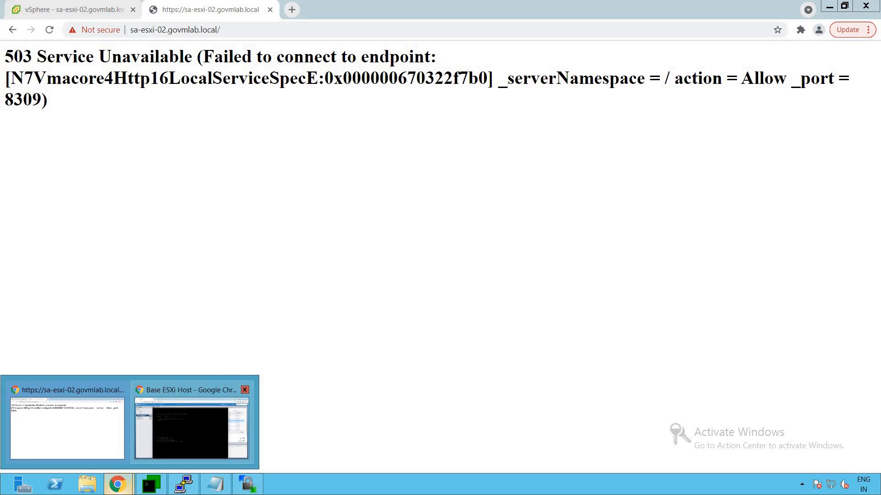
click(178, 395)
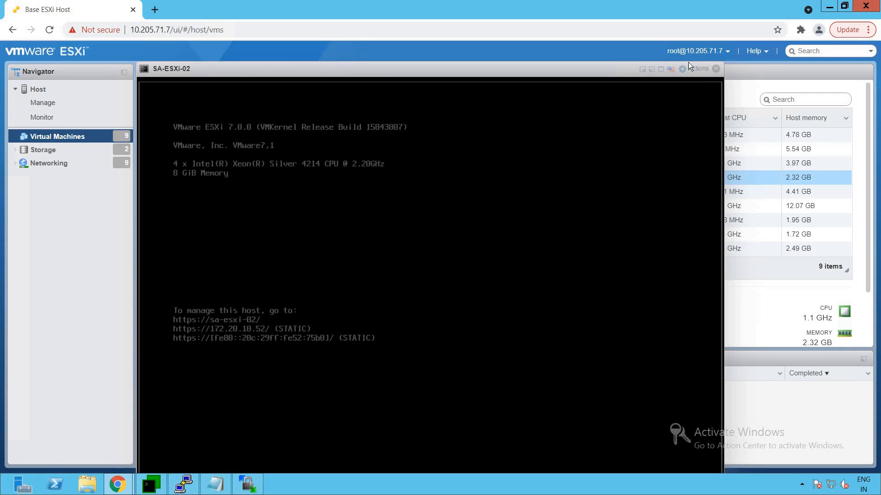
click(660, 70)
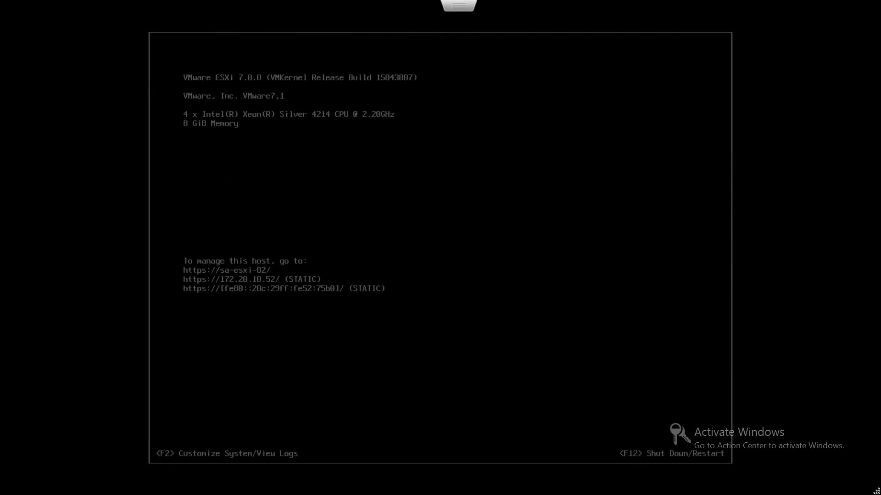
Log in to the DCUI customization screen (F2) as root with the root password.
key(F2)
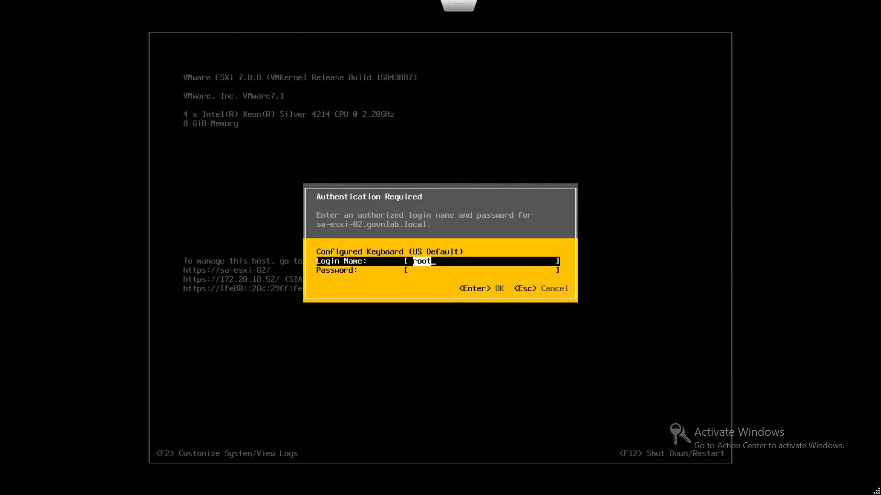
key(Tab)
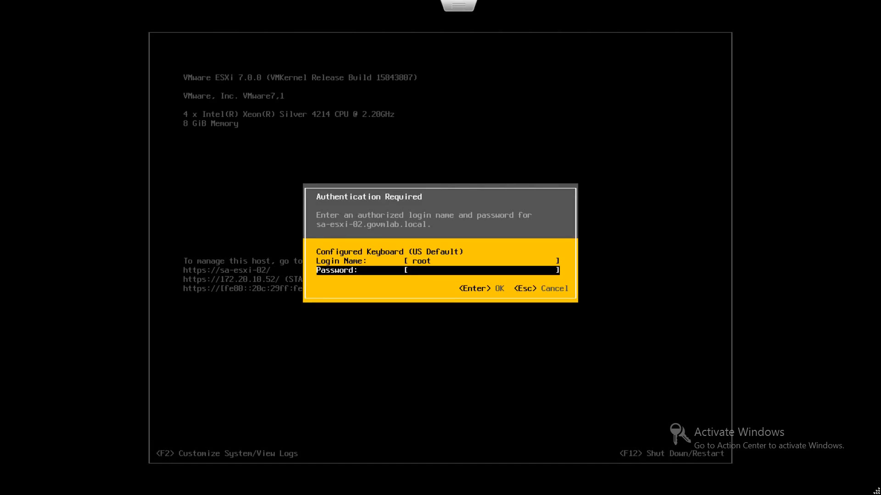
text(*************)
key(Return)
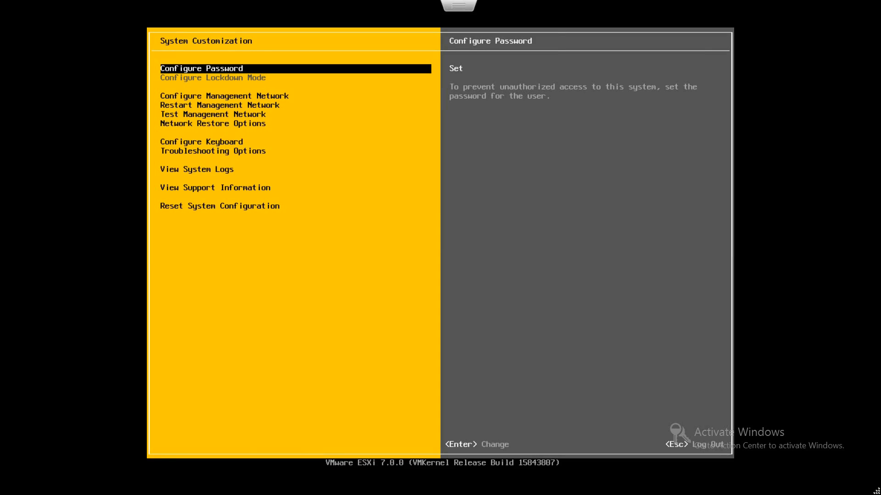
Move down the System Customization menu to Troubleshooting Options and open it.
key(Escape)
key(Down)
key(Down)
key(Down)
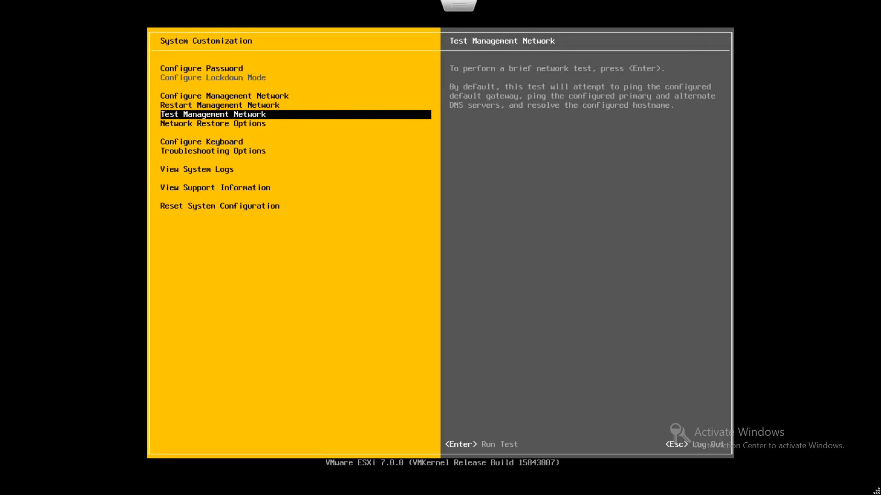
key(Down)
key(Down)
key(Down)
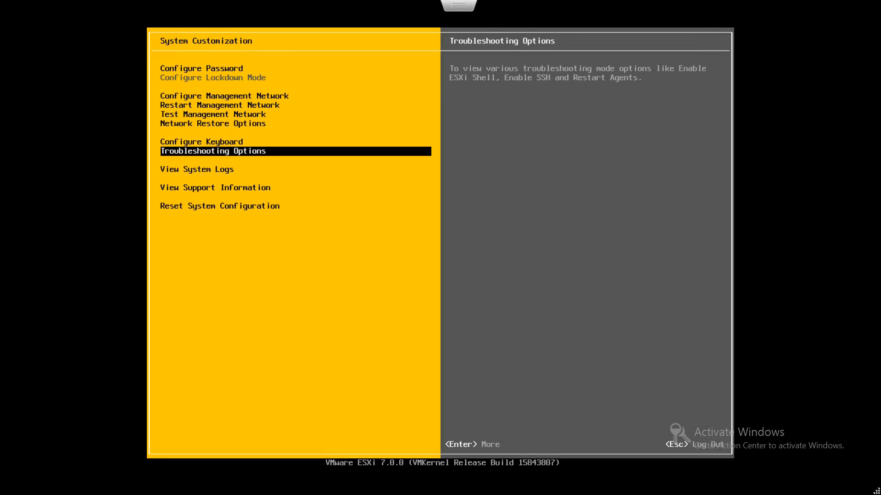
key(Return)
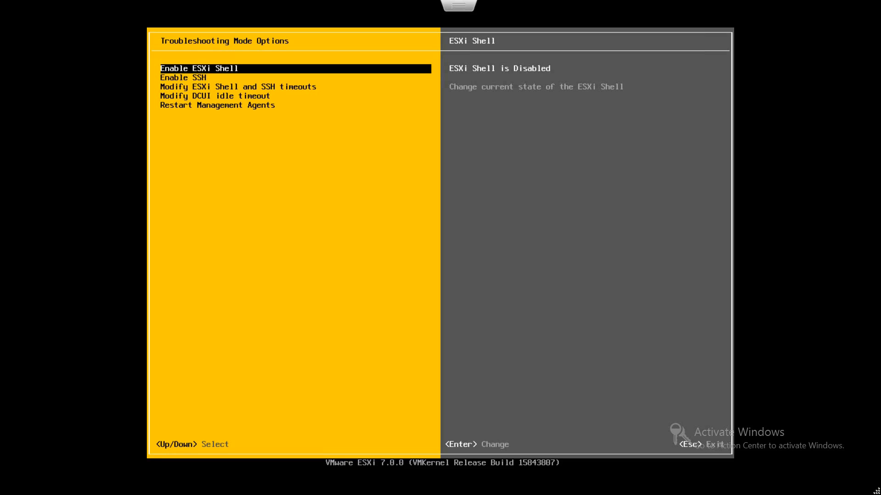
Enable the ESXi Shell and switch to its login console with Alt+F1.
key(Return)
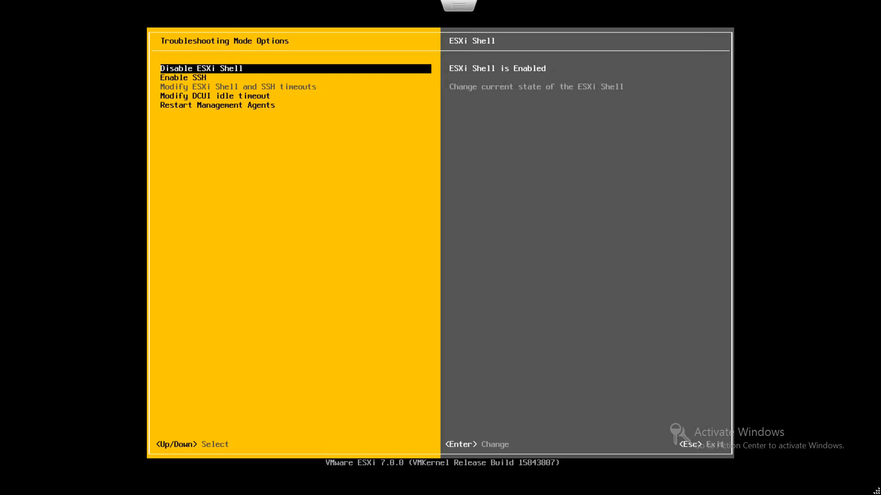
key(alt+F1)
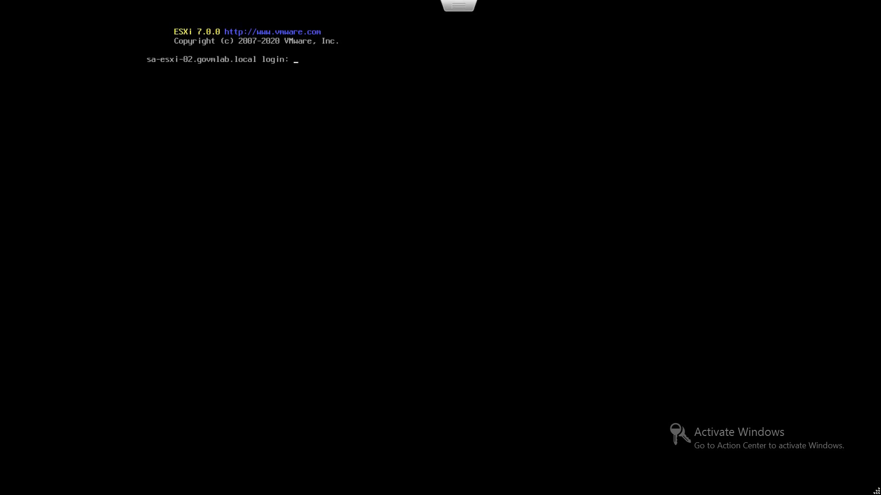
Log in to the ESXi Shell as root, then return to the DCUI with Alt+F2.
text(root)
key(Return)
key(Return)
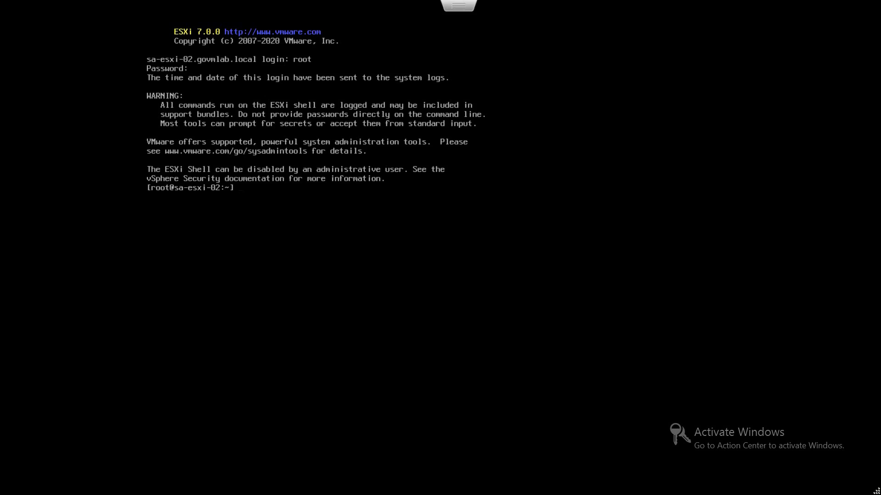
key(alt+F2)
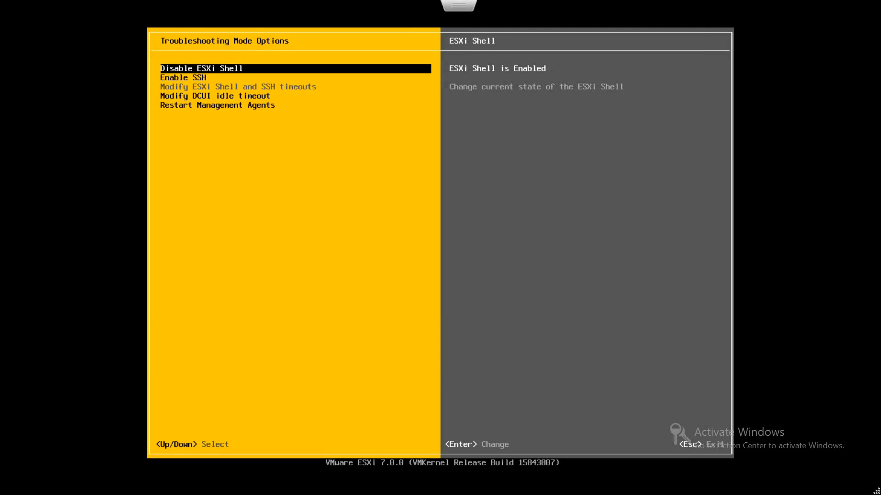
Move to the SSH setting, exit the full-screen console, and return to the Windows desktop.
key(Down)
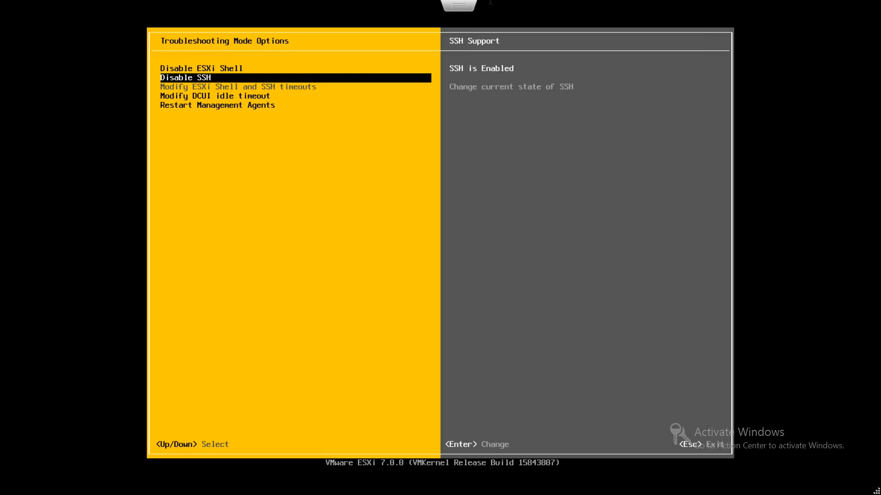
click(442, 40)
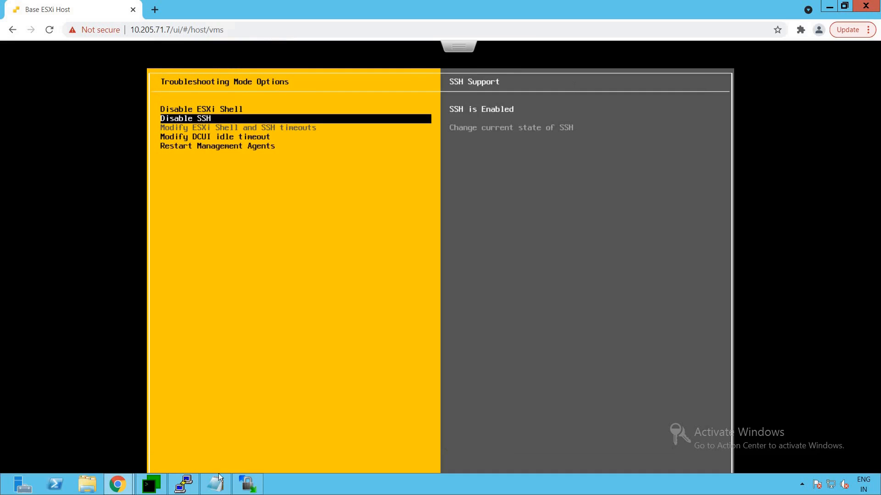
click(78, 389)
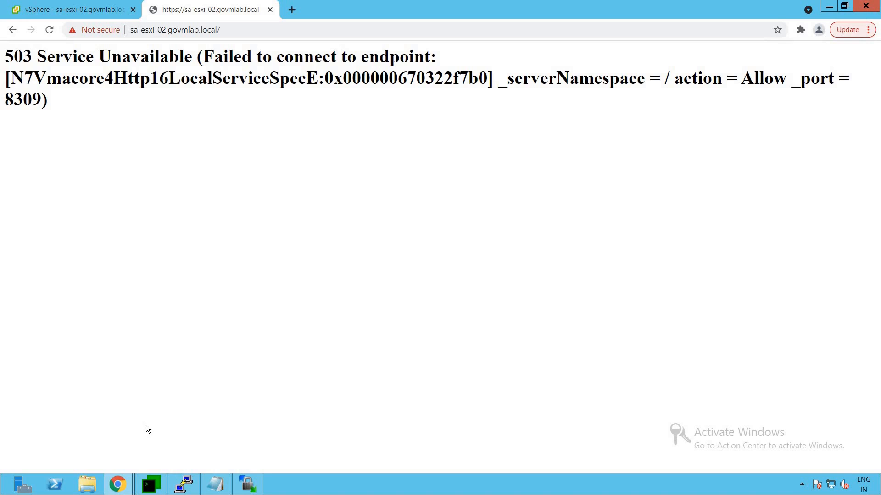
key(super+d)
Launch PuTTY and open the saved sa-esxi-02.govmlab.local SSH session in a maximized window.
double_click(29, 381)
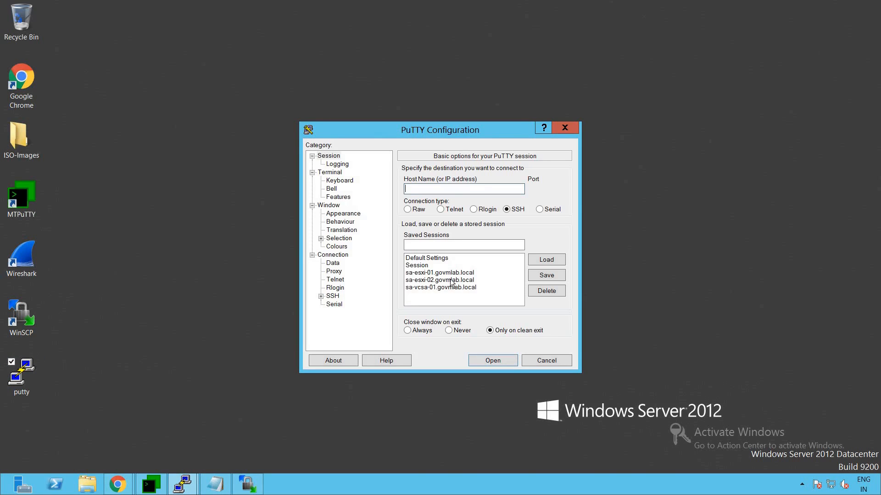
click(452, 281)
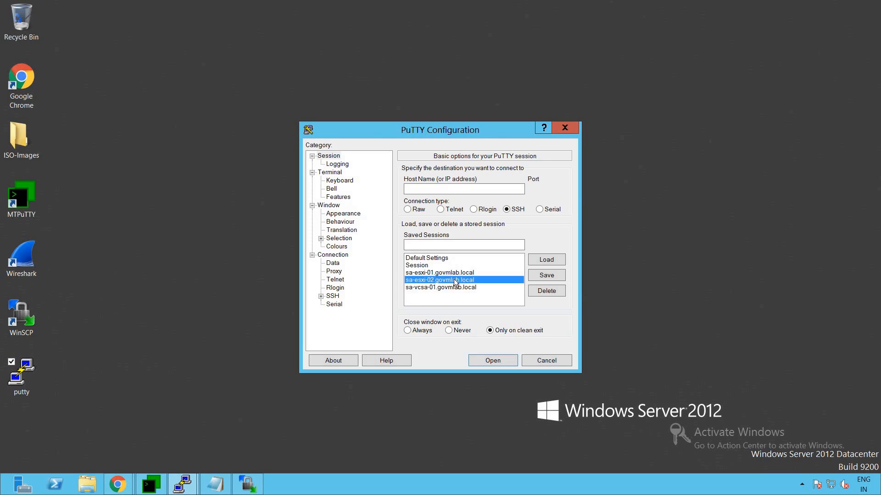
double_click(456, 282)
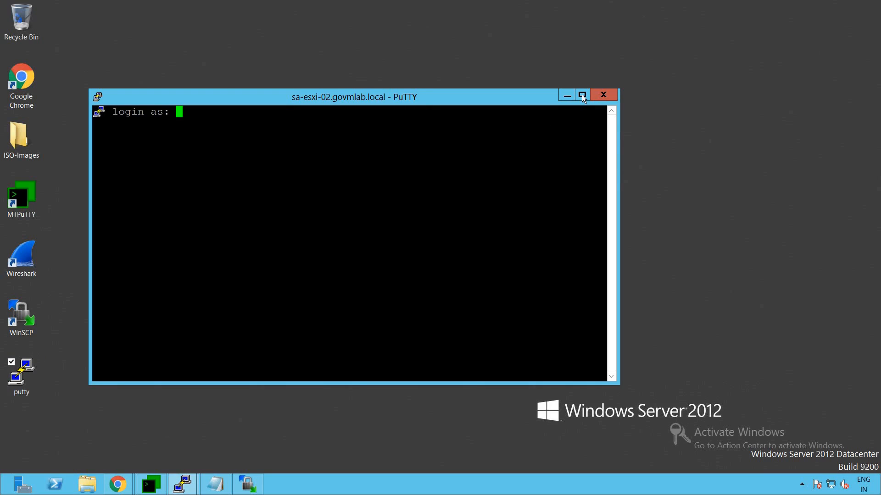
click(582, 96)
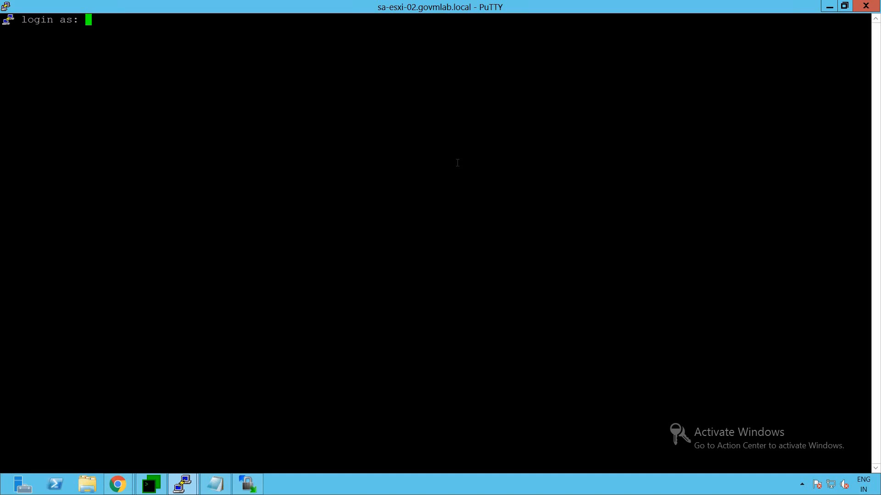
Log in as root with the account password and clear the terminal screen.
text(root)
key(Return)
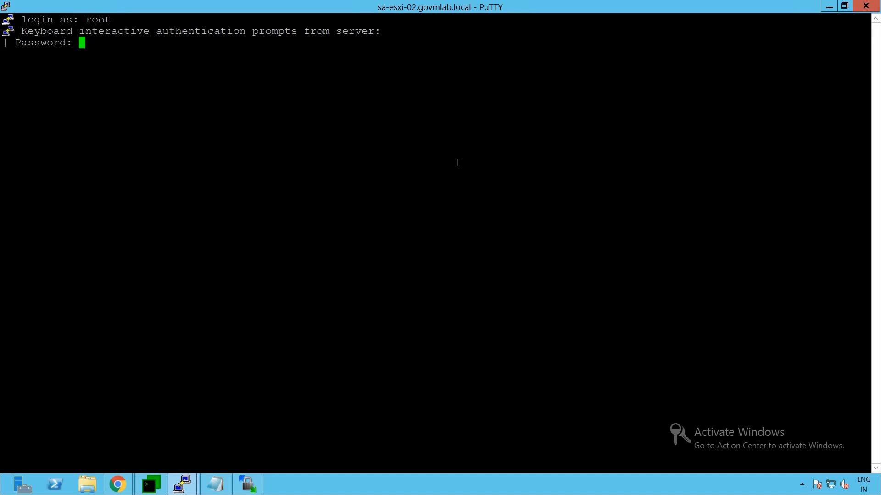
key(Return)
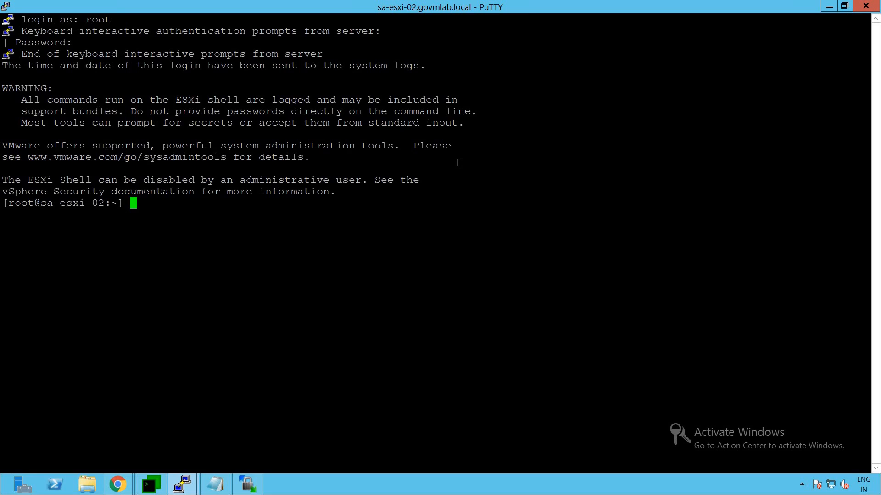
text(clear)
key(Return)
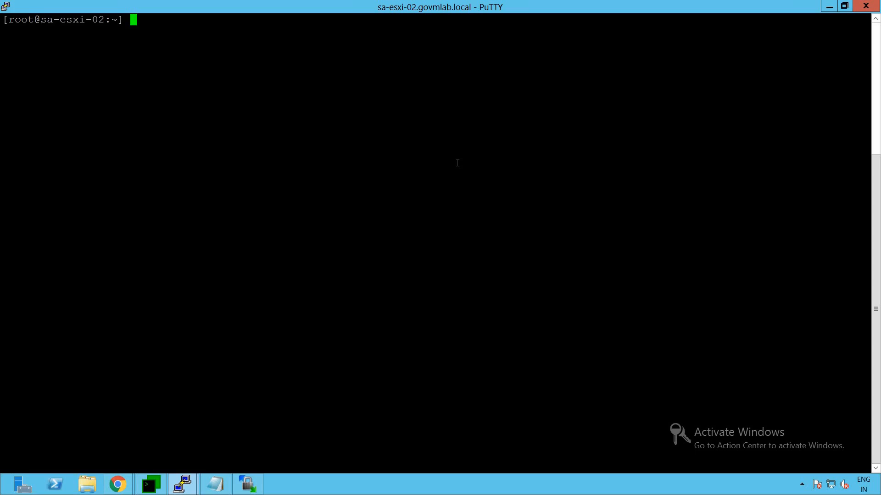
Run /etc/init.d/hostd status, which reports hostd is not running.
text(/etc/init.d/hostd status)
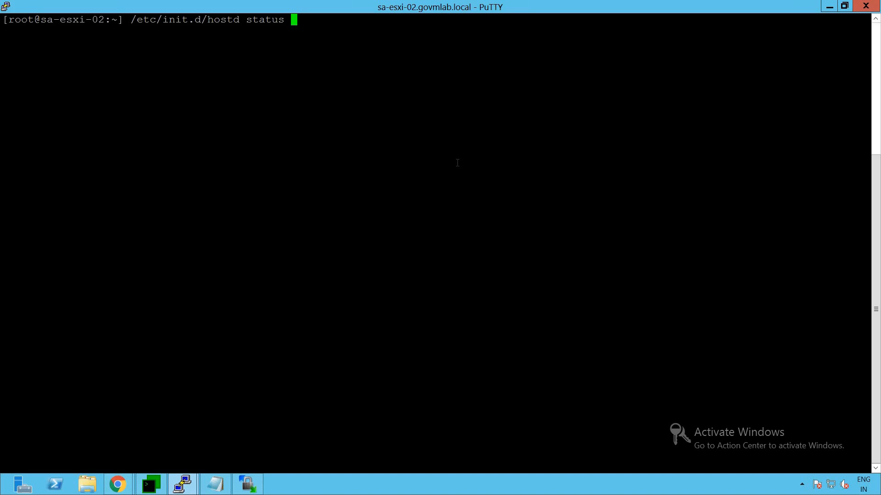
drag(130, 19, 284, 21)
click(271, 54)
key(Return)
drag(2, 31, 131, 31)
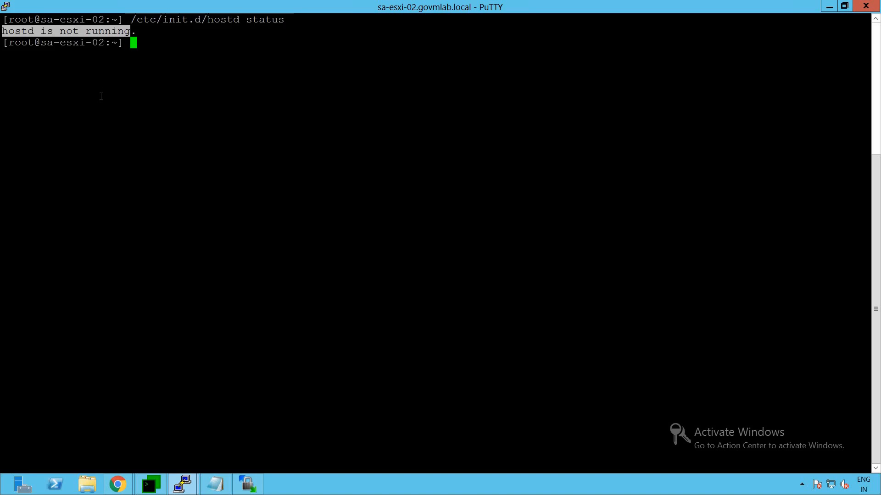
click(101, 96)
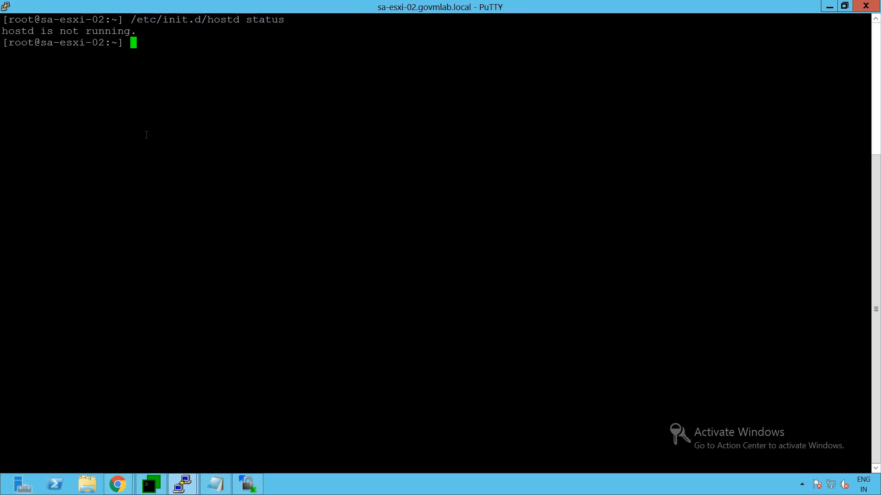
Start the hostd service with /etc/init.d/hostd start.
text(/etc/ini.)
text(.d/hostd start)
key(Return)
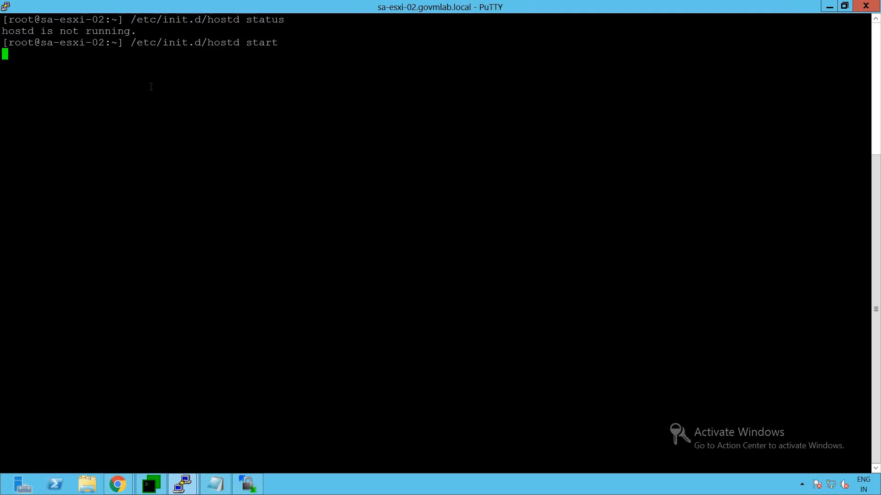
drag(22, 54, 85, 54)
click(88, 102)
Rerun the hostd status check, now confirming hostd is running.
key(Up)
key(BackSpace)
key(BackSpace)
text(tus)
key(Return)
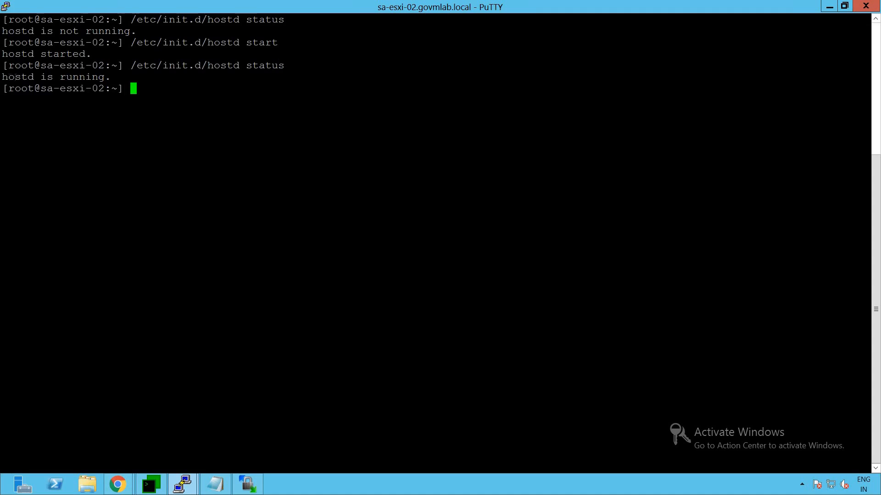
drag(2, 76, 101, 77)
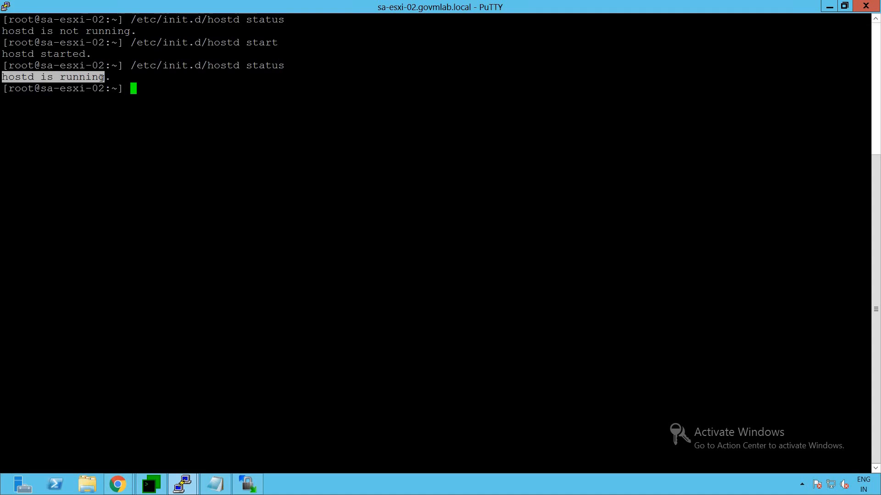
click(108, 131)
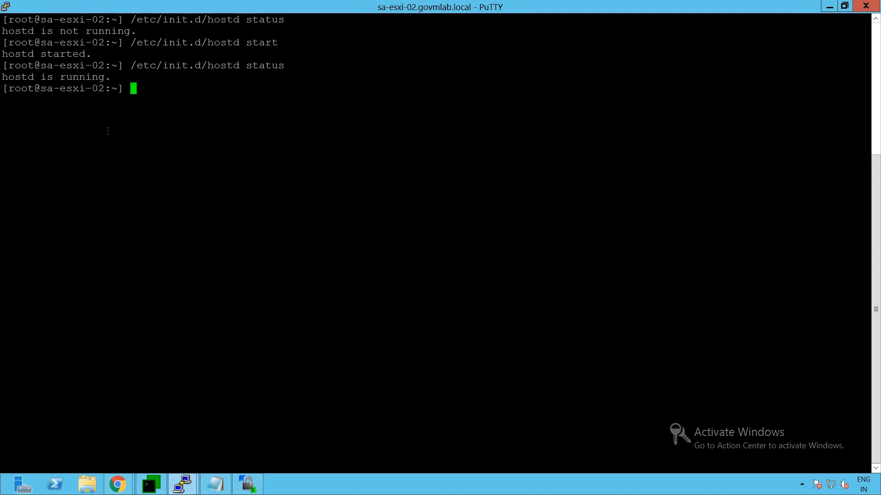
Return to the browser and reload the sa-esxi-02 page showing the 503 error.
click(117, 484)
click(67, 388)
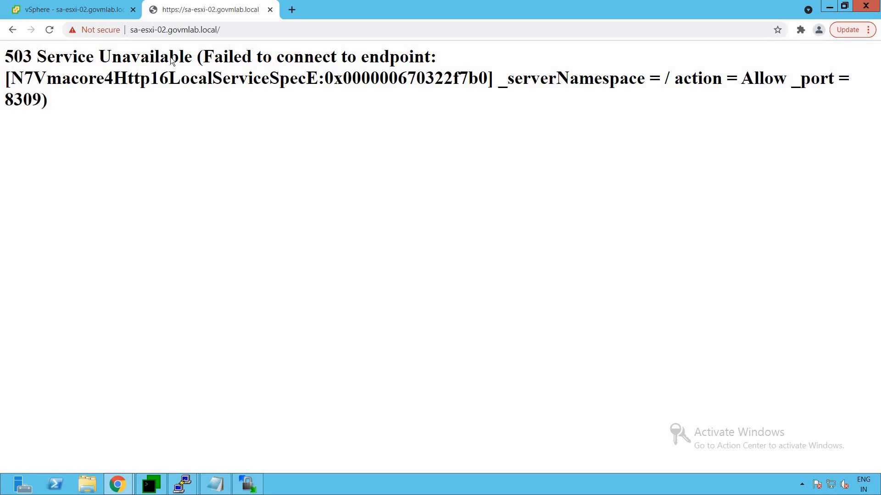
click(50, 32)
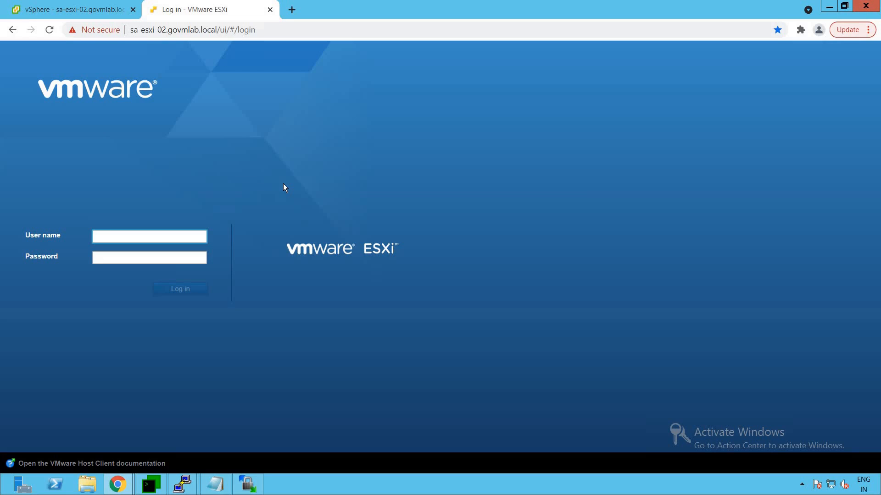
Sign in to the ESXi Host Client as root with the account password.
click(129, 235)
text(roo)
click(129, 257)
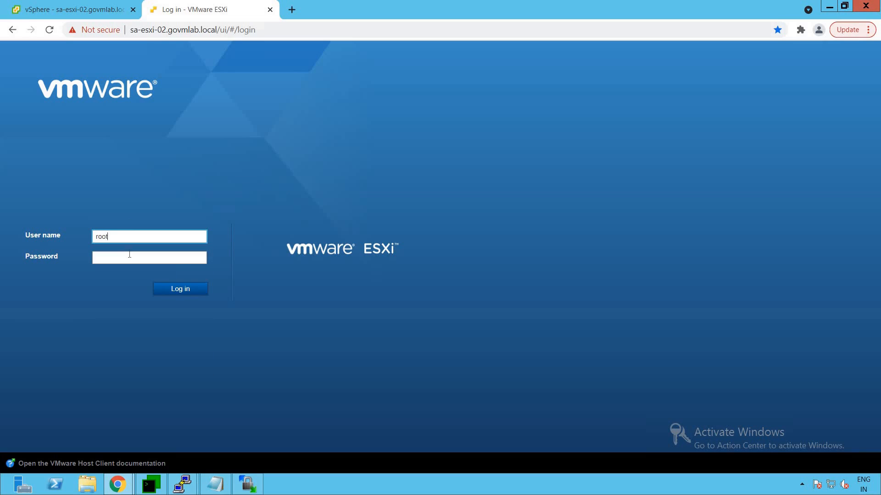
click(129, 257)
text(•••••)
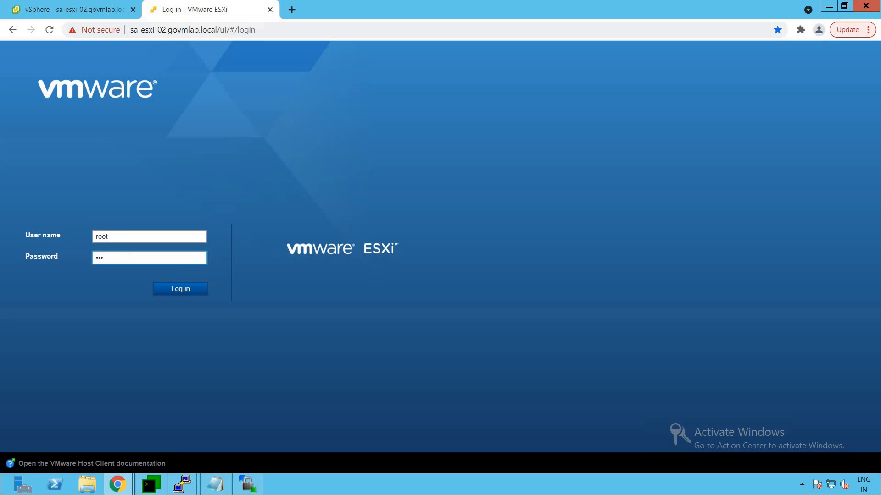
text(••••••••)
key(Return)
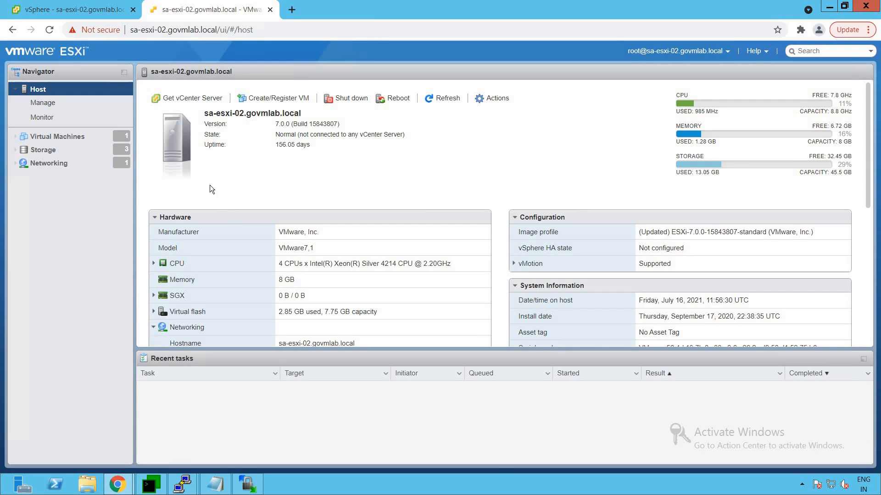
Refresh the sa-esxi-02 summary in the vSphere Client tab; it remains Not responding.
click(82, 6)
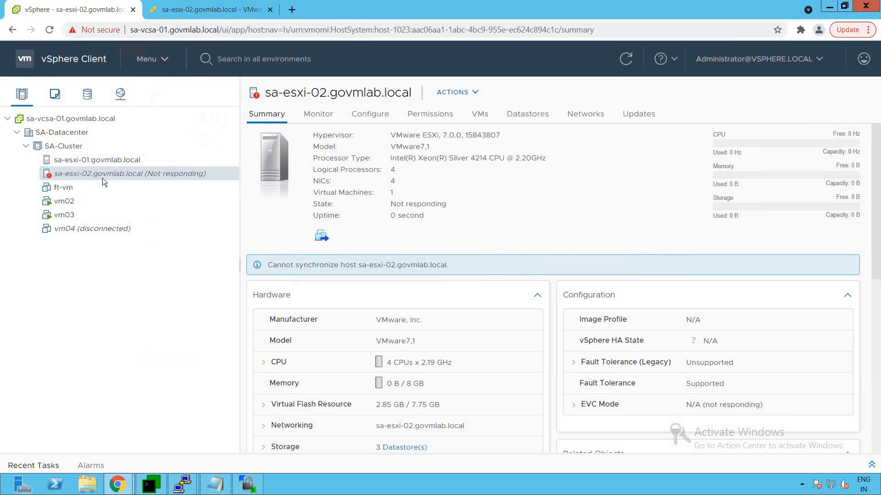
click(630, 65)
Bring the sa-esxi-02 terminal forward and clear the screen.
mouse_move(182, 484)
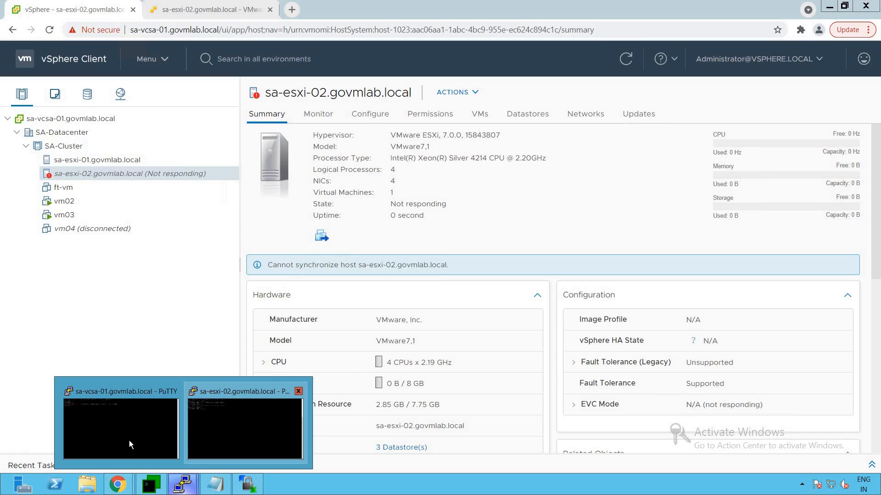
click(220, 436)
text(clear)
key(Return)
Run /etc/init.d/vpxa status, which reports vpxa is not running.
text(/etc/init)
key(Tab)
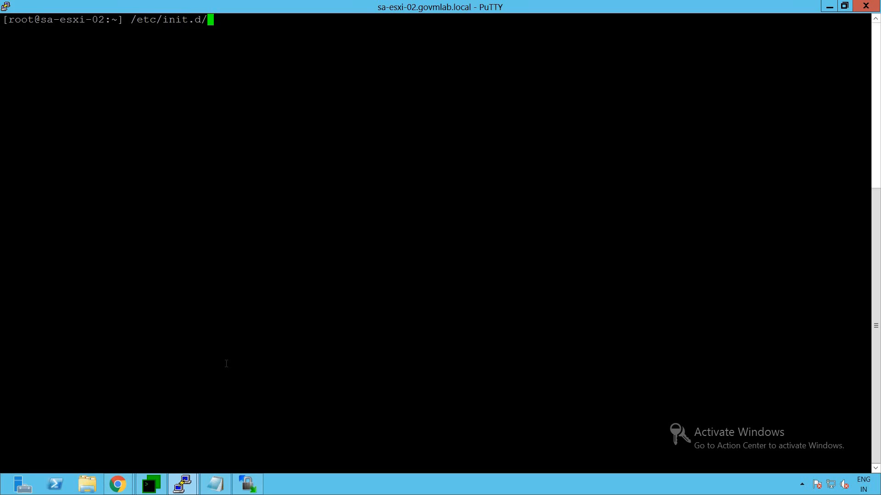
text(vpxa status)
key(Return)
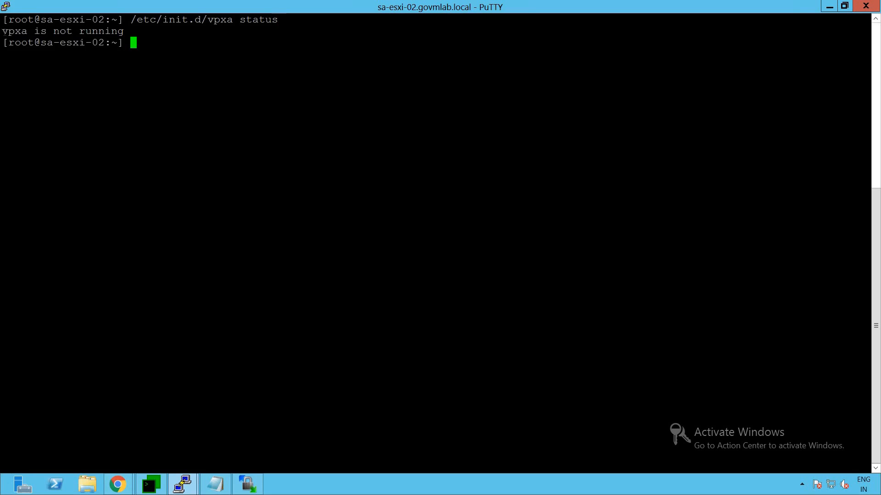
drag(2, 31, 123, 30)
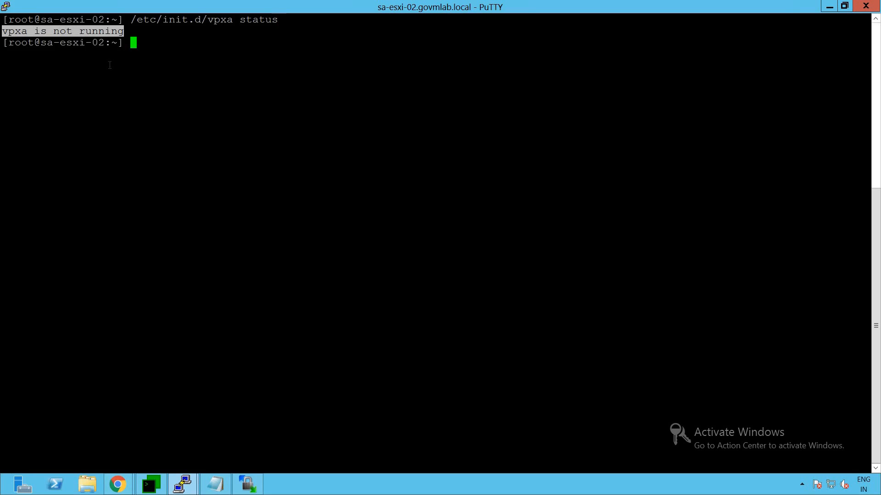
click(110, 65)
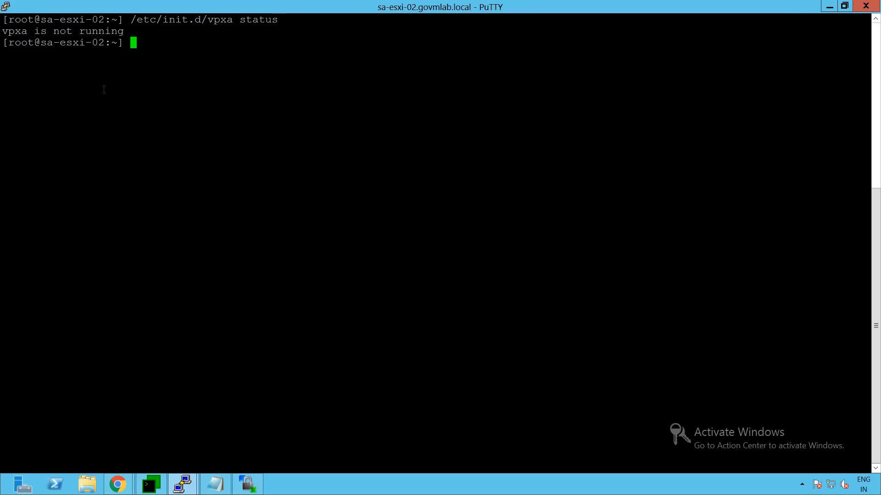
Glance at the vSphere browser window, then return to the sa-esxi-02 terminal.
click(119, 483)
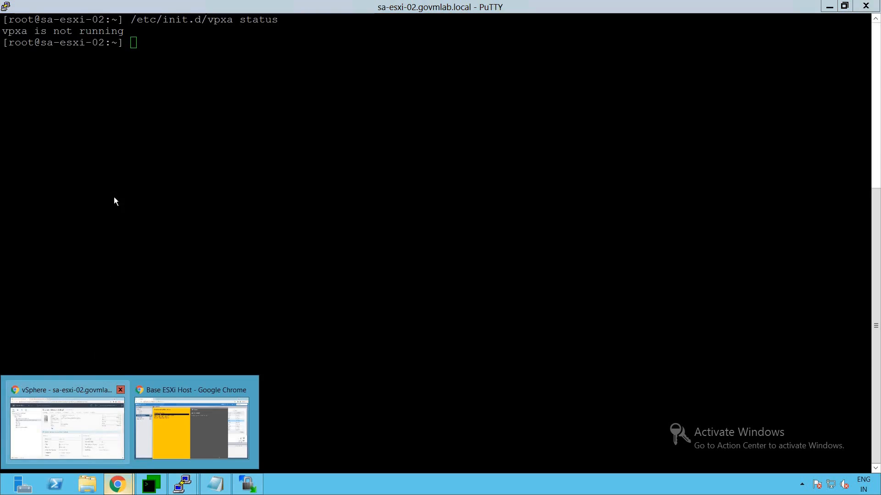
click(89, 392)
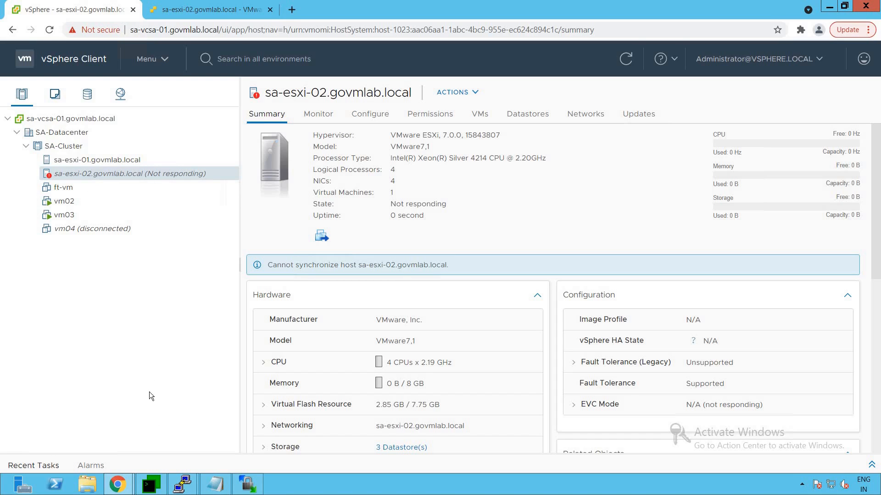
click(183, 484)
click(199, 445)
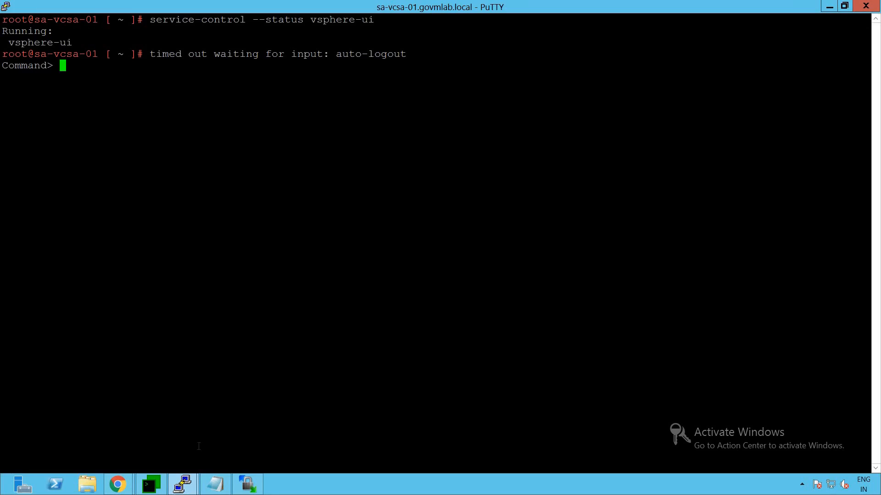
click(249, 435)
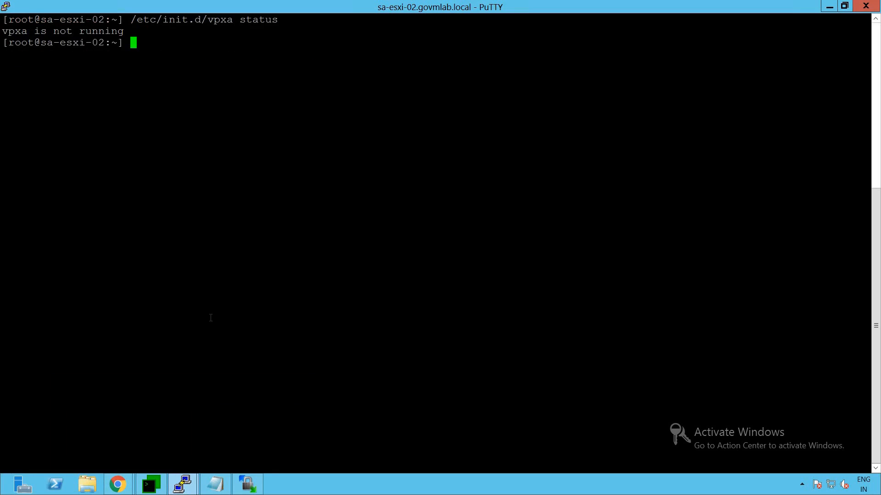
Start the vpxa service with /etc/init.d/vpxa start.
text(/etc/init)
key(Tab)
text(vpxa start)
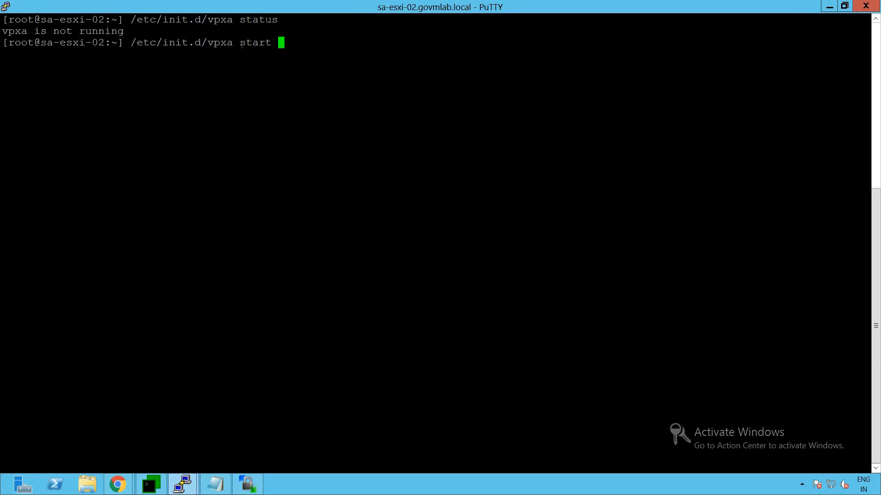
key(Return)
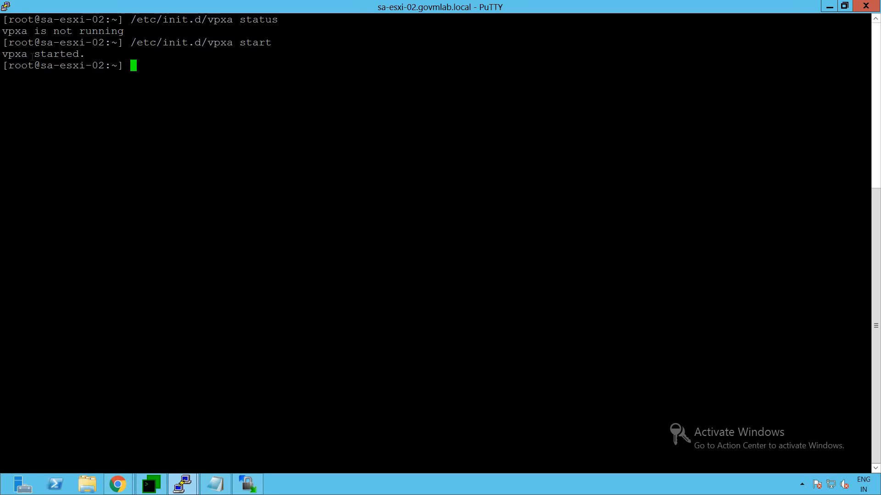
drag(1, 54, 85, 55)
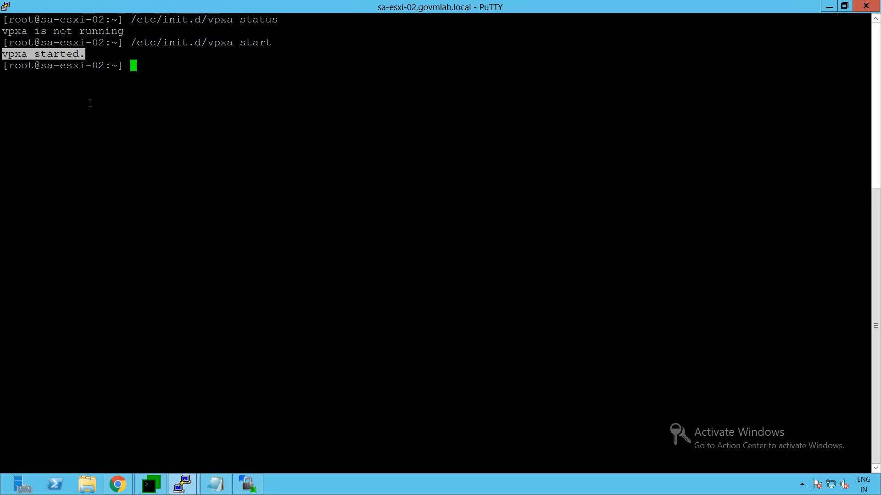
click(90, 104)
Rerun /etc/init.d/vpxa status, now confirming vpxa is running.
key(Up)
key(BackSpace)
key(BackSpace)
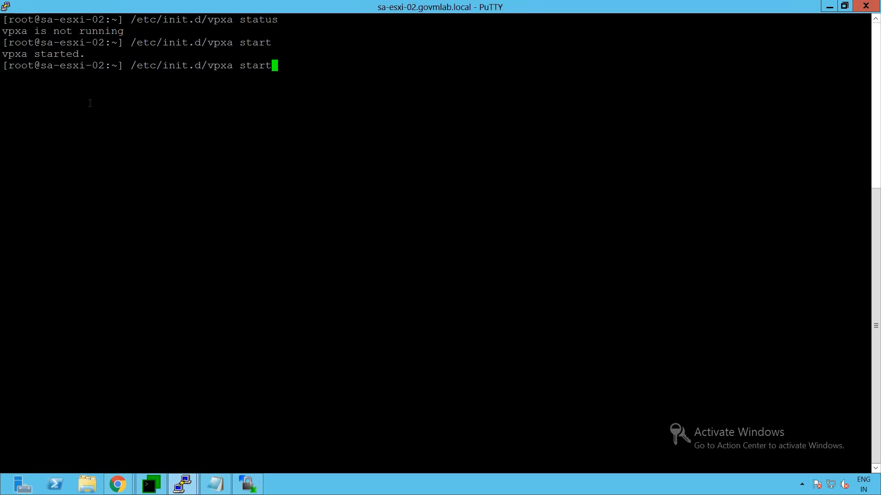
text(tus)
key(Return)
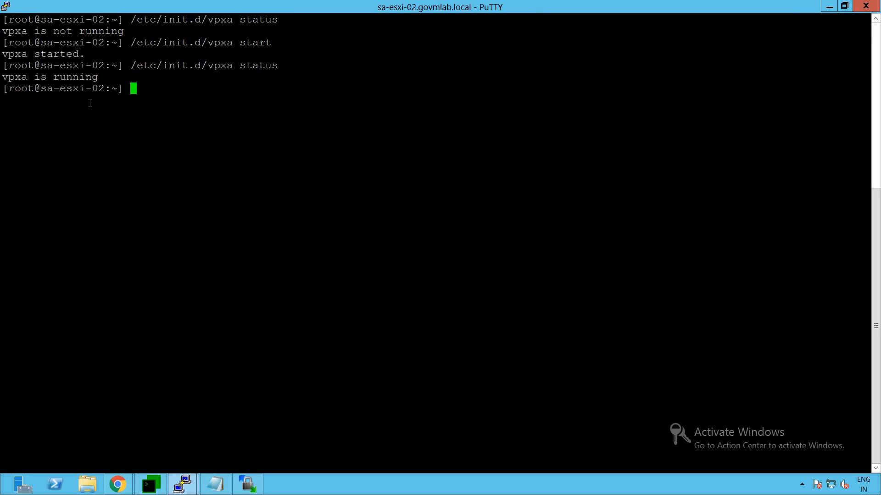
drag(8, 77, 91, 77)
click(89, 115)
Back in vSphere Client, refresh sa-esxi-02's summary to show it Connected.
click(118, 484)
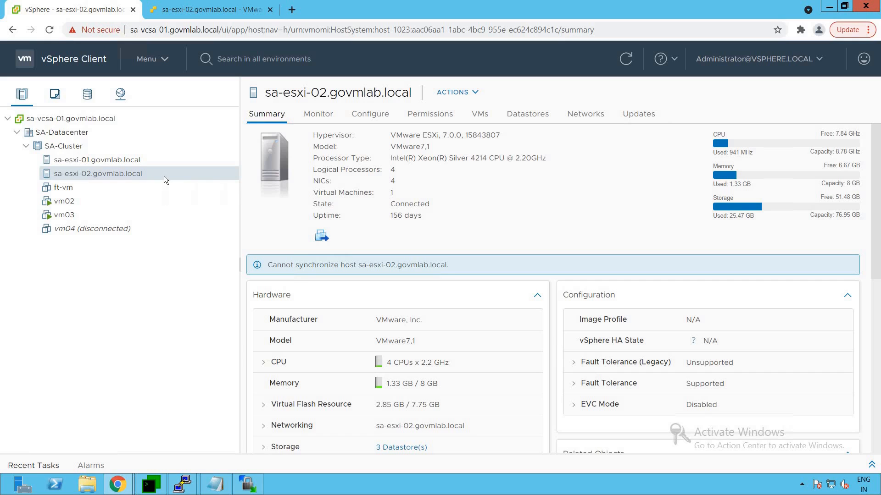
click(626, 65)
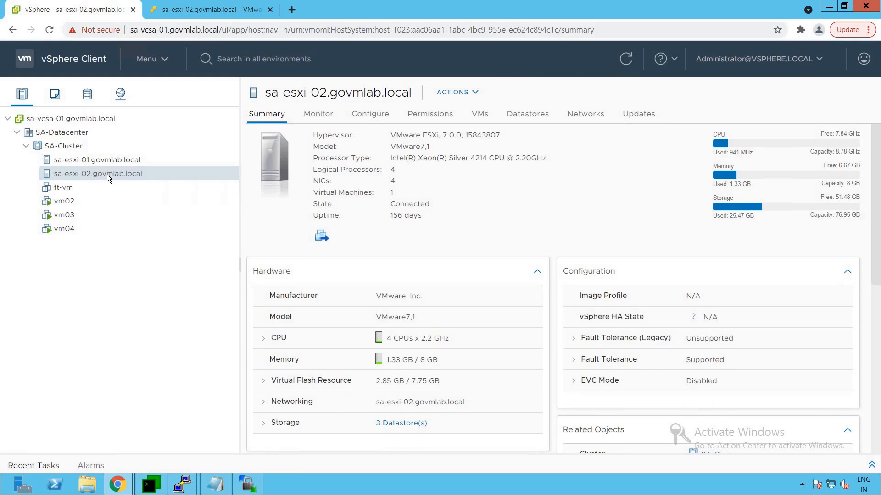